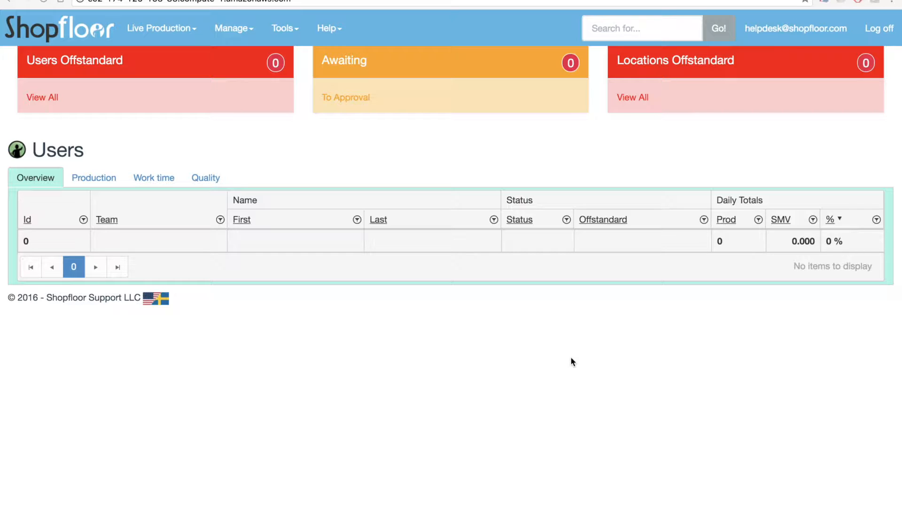
- In the user Teams list, add a team with the ID TEAM1 and the name Team number 1
click(228, 29)
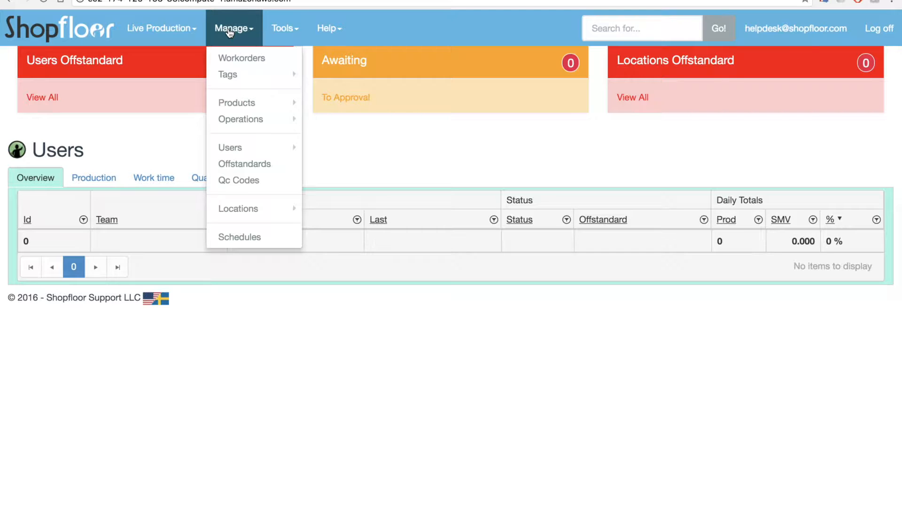
mouse_move(236, 150)
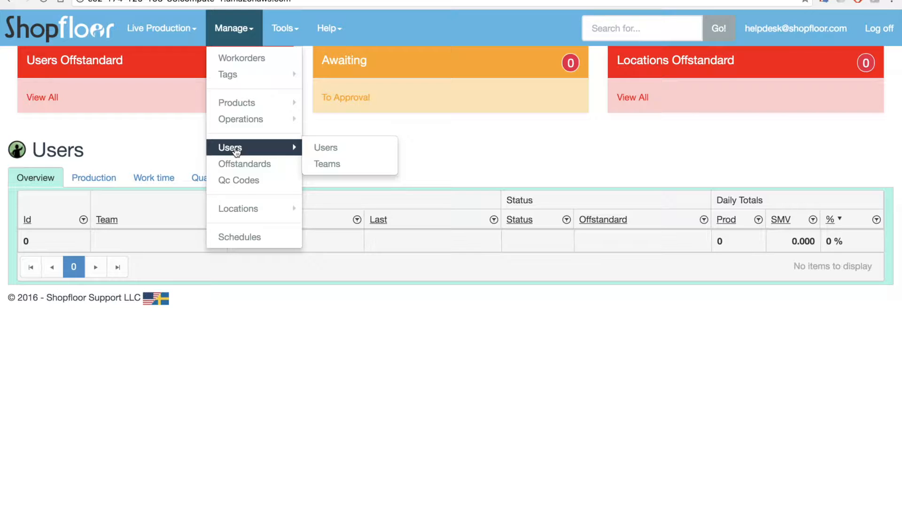
click(340, 168)
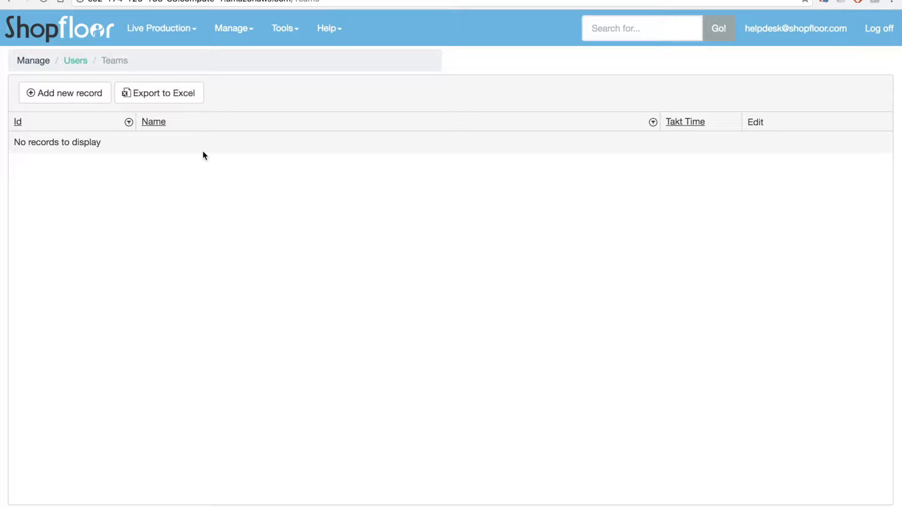
click(78, 97)
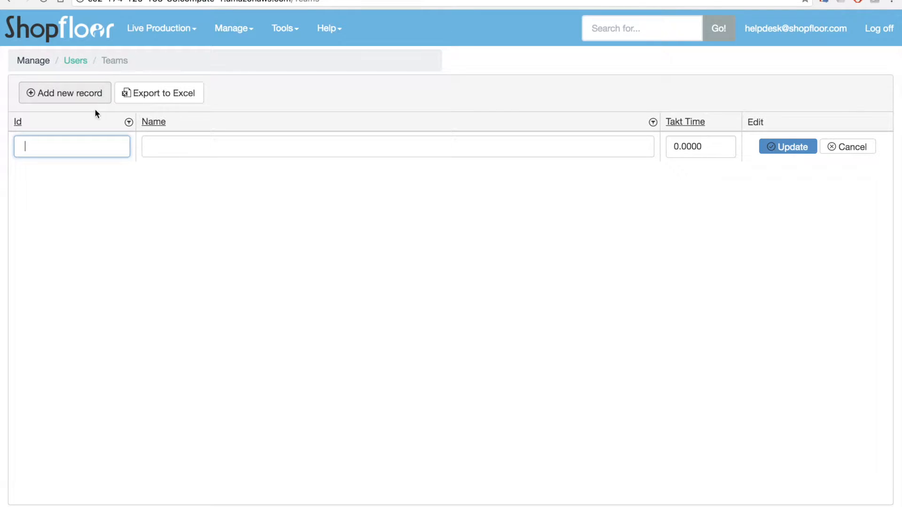
text(TEAM)
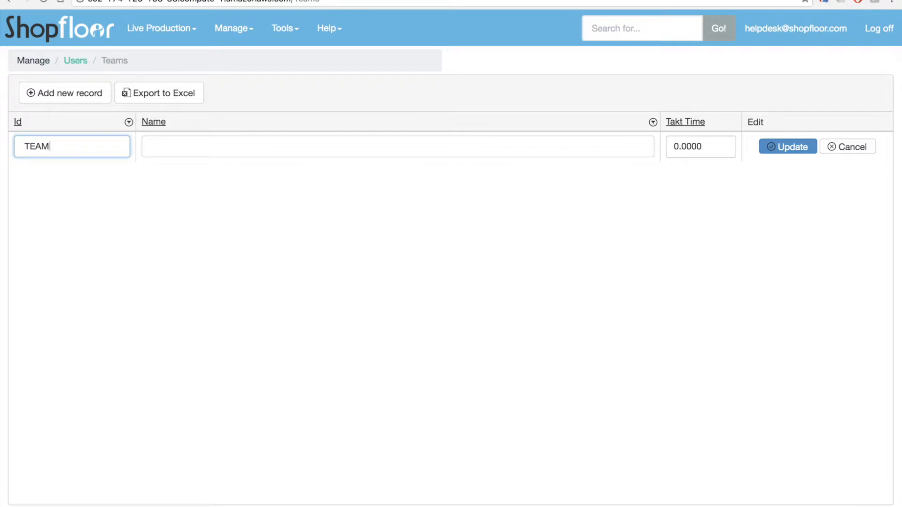
key(Tab)
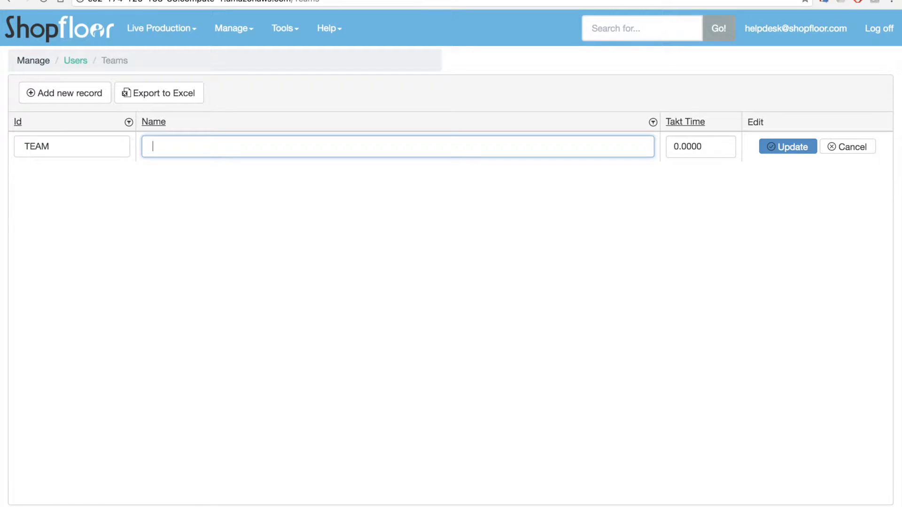
text(Team number 1)
click(80, 145)
text(`1)
key(BackSpace)
key(BackSpace)
text(1)
click(801, 148)
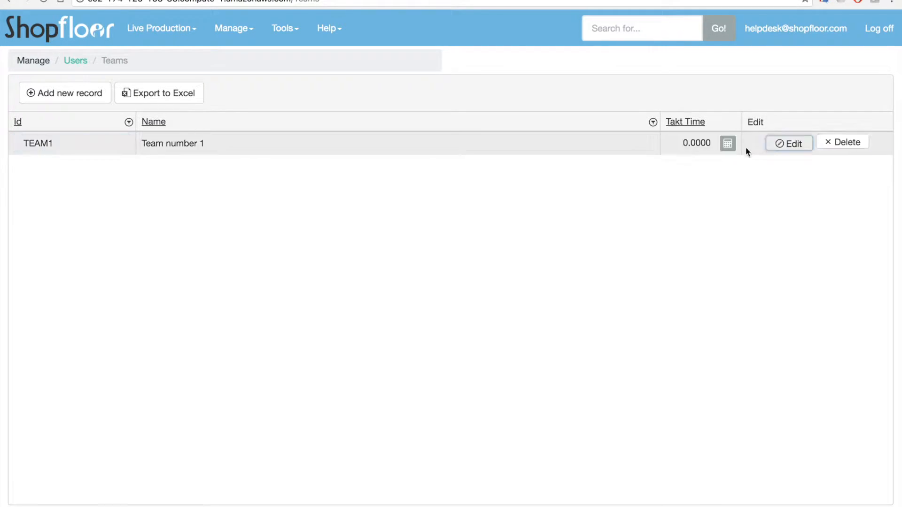
- Add and save a second team with the ID TEAM2 and the name Team number 2
click(73, 94)
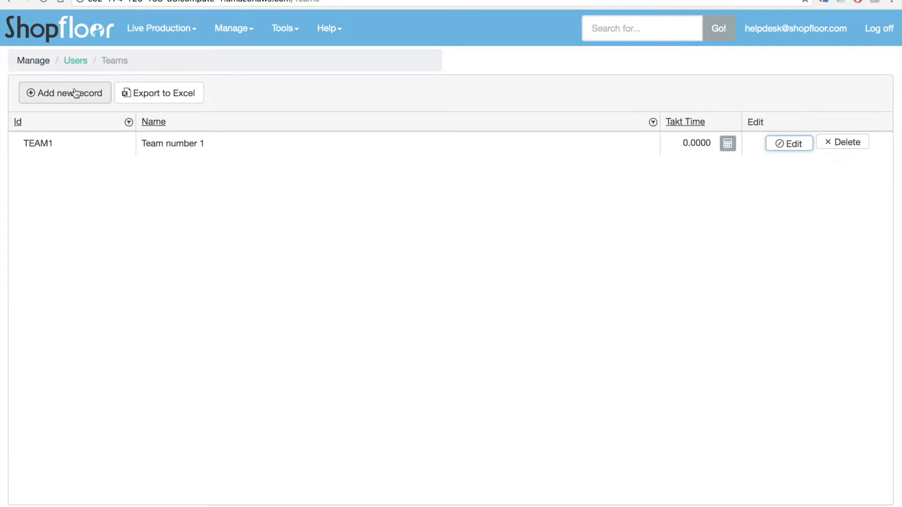
text(TEAM2)
key(Tab)
text(Team number 2)
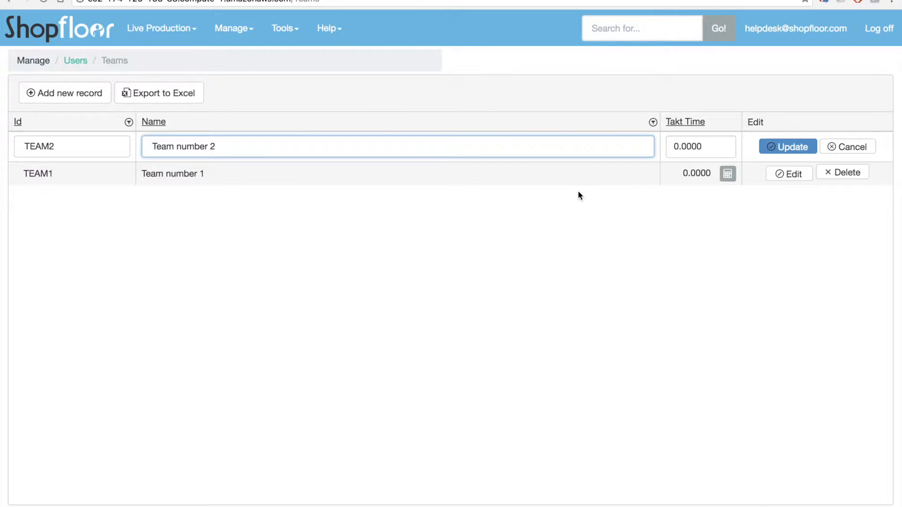
click(799, 147)
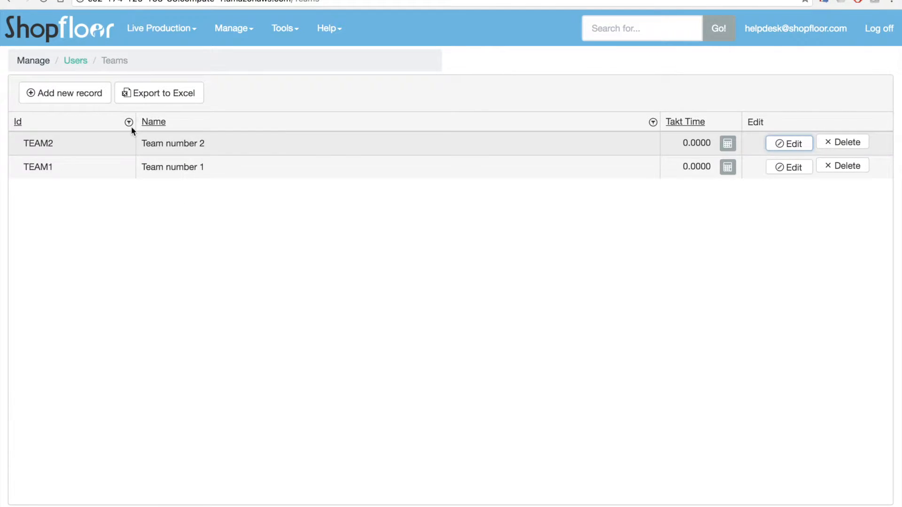
- Add and save a team with the ID SHIFT1 and the name Shift 1
click(83, 97)
text(SHIFT1)
key(Tab)
text(Shift 1)
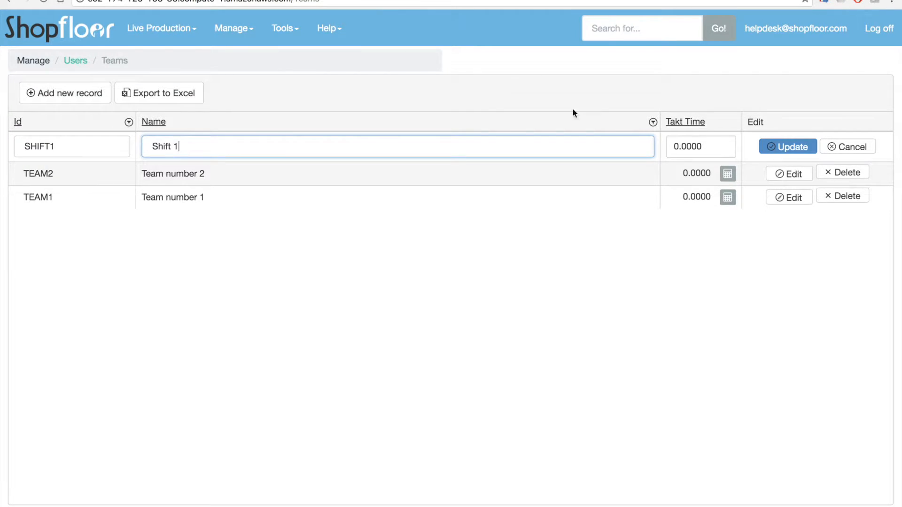
click(768, 149)
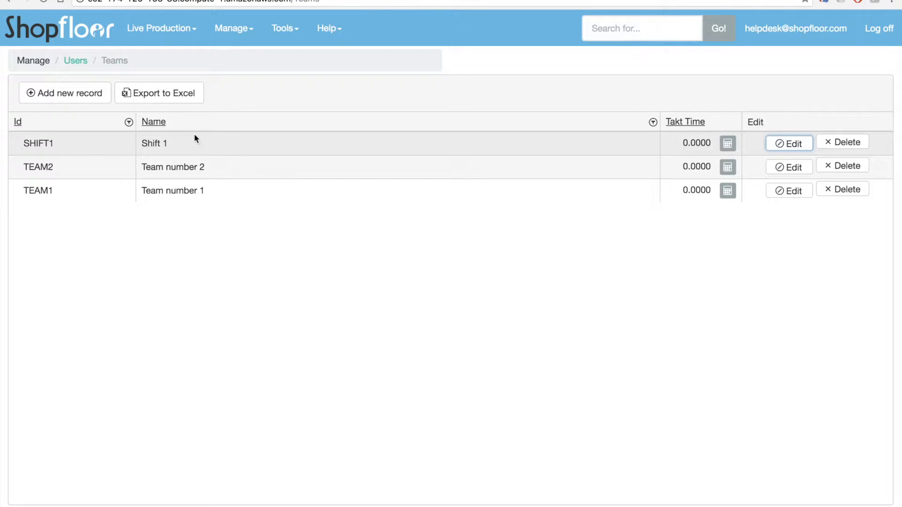
- Add and save a team with the ID SHIFT2 and the name Shift 2
click(88, 101)
text(SHIFT2)
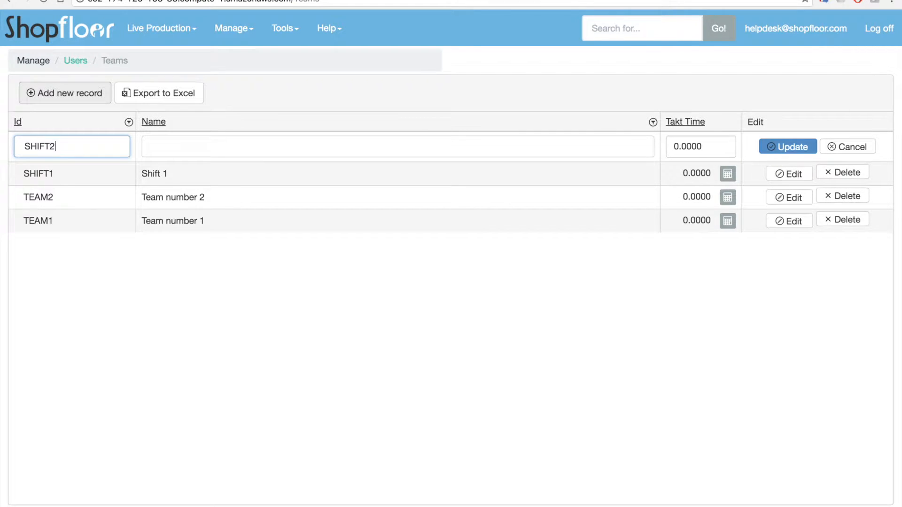
key(Tab)
text(Shift 2)
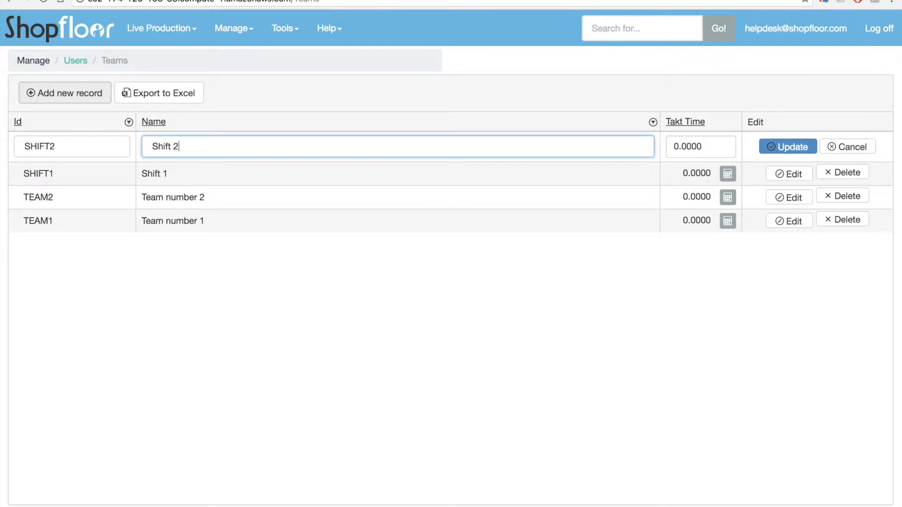
click(781, 141)
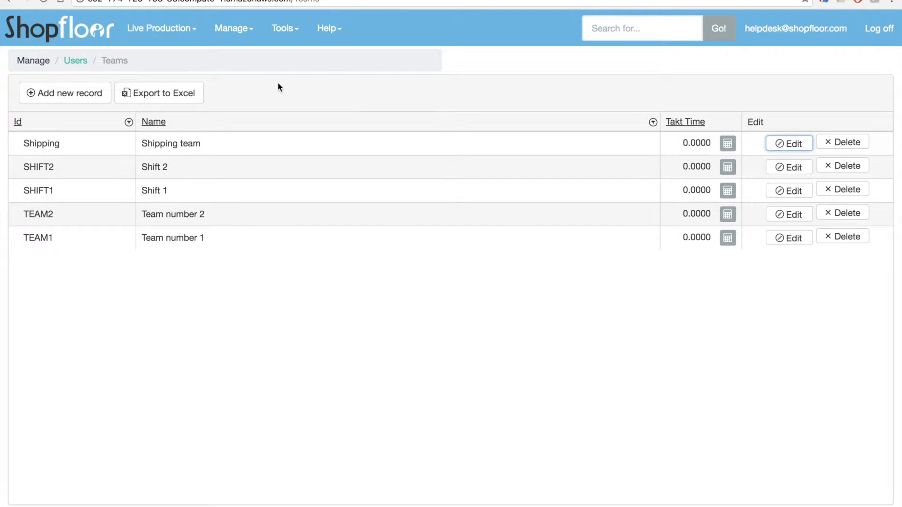
- In the Users list, add a new record and enter the first user's ID, first name and last name
click(233, 30)
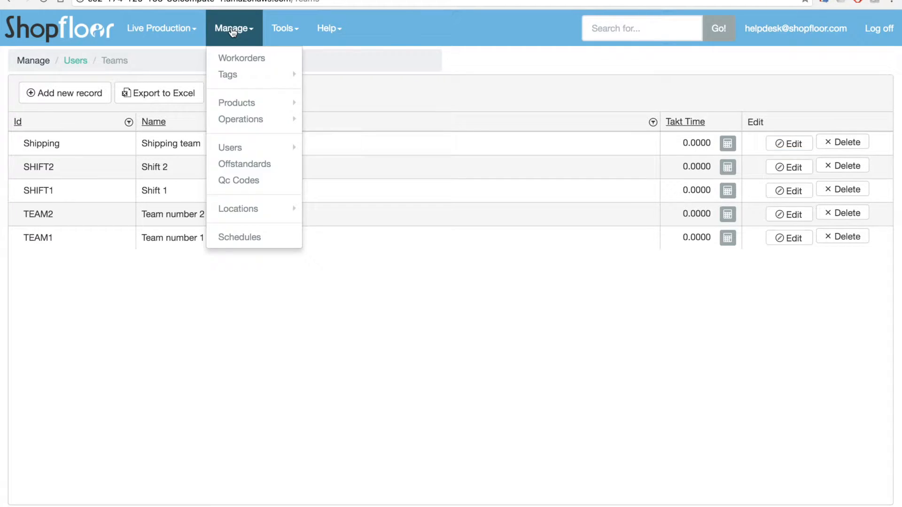
mouse_move(248, 147)
click(331, 149)
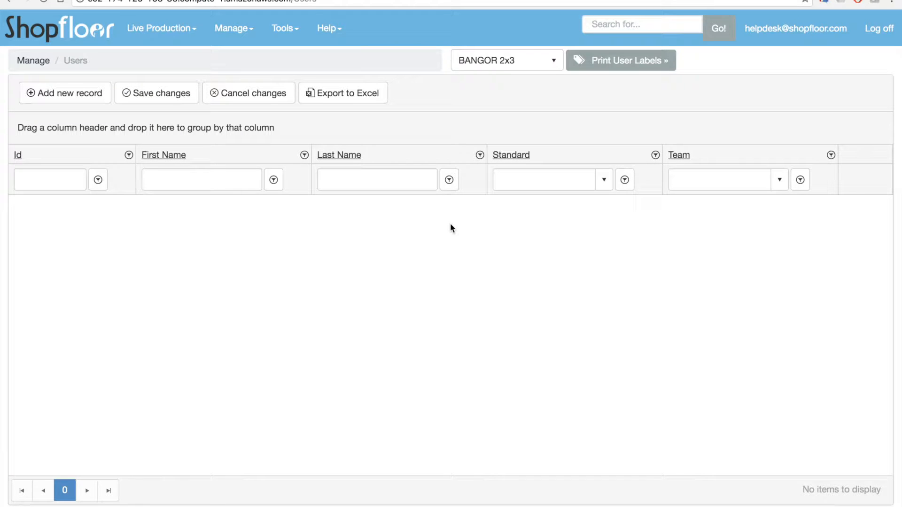
click(52, 98)
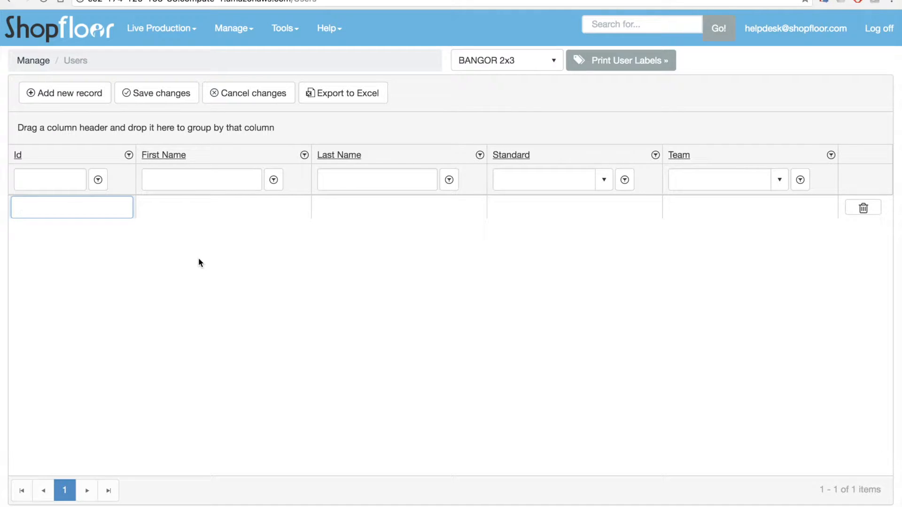
text(12345AB)
key(Tab)
text(John)
key(Tab)
text(Jones)
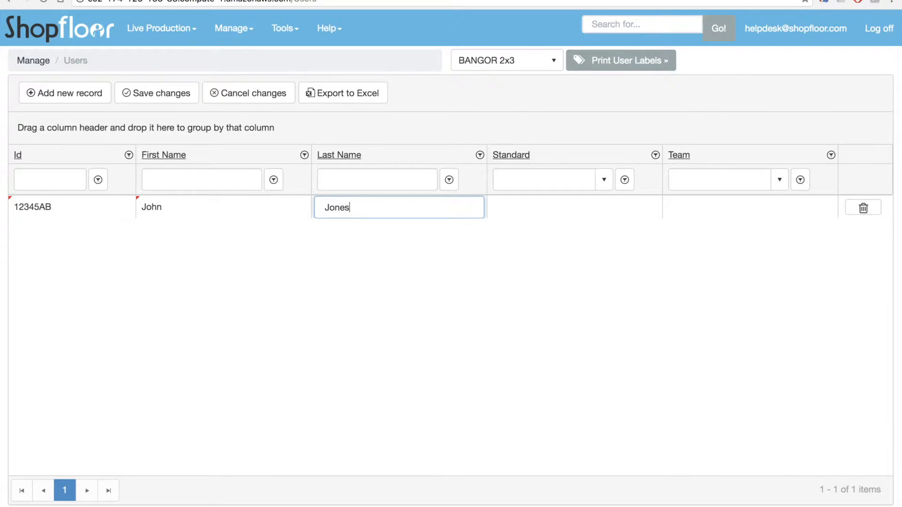
- Leave the new user's Standard empty, assign the user to the Shift 1 team and save the record
key(Tab)
key(Tab)
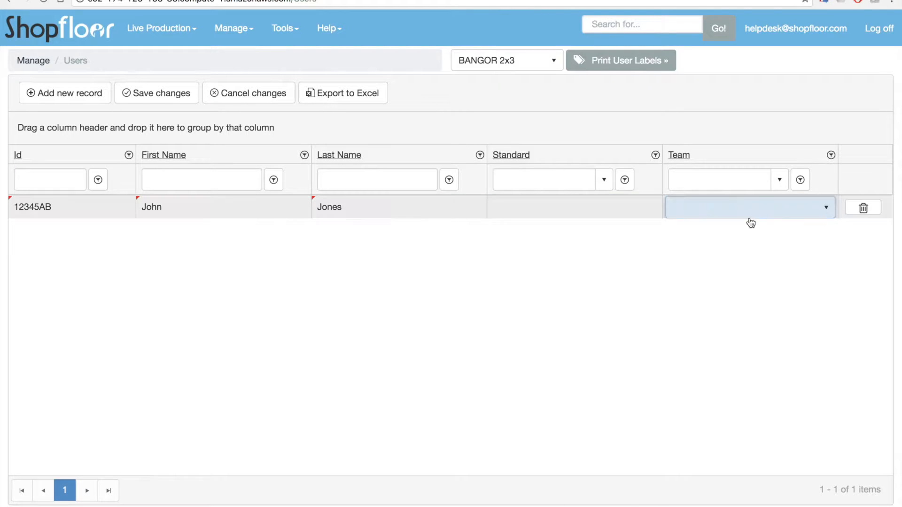
click(750, 215)
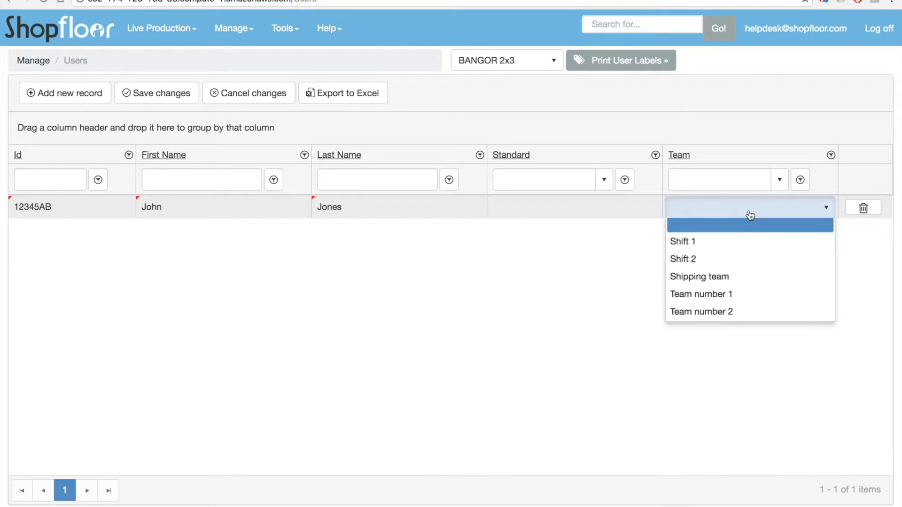
click(720, 252)
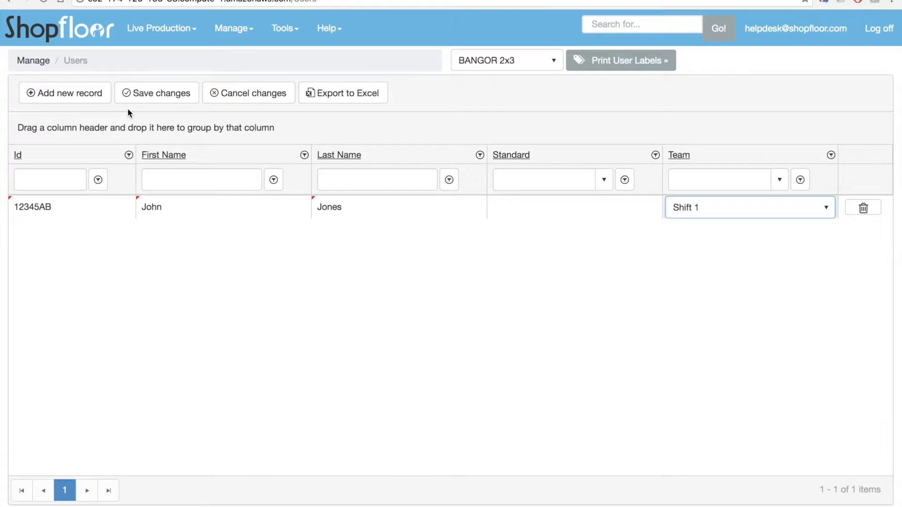
click(146, 94)
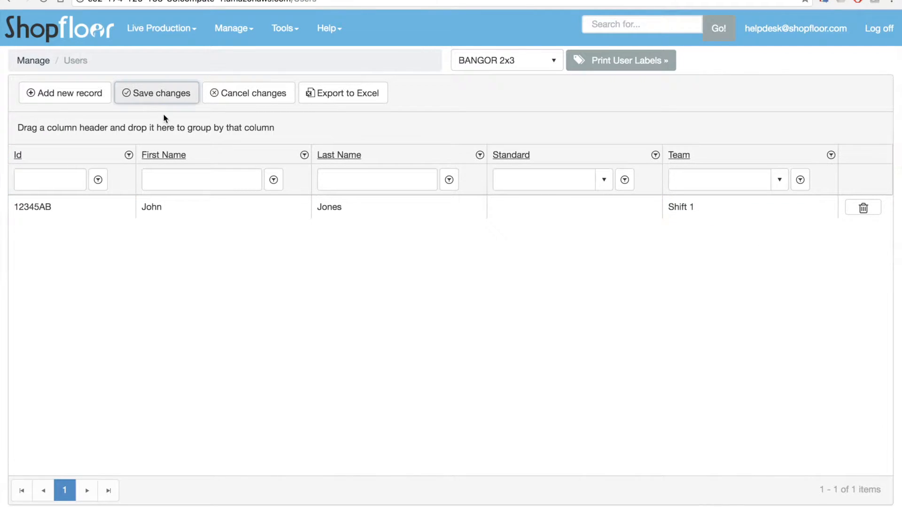
- Add another user record and enter the second user's ID, first name and last name
click(71, 94)
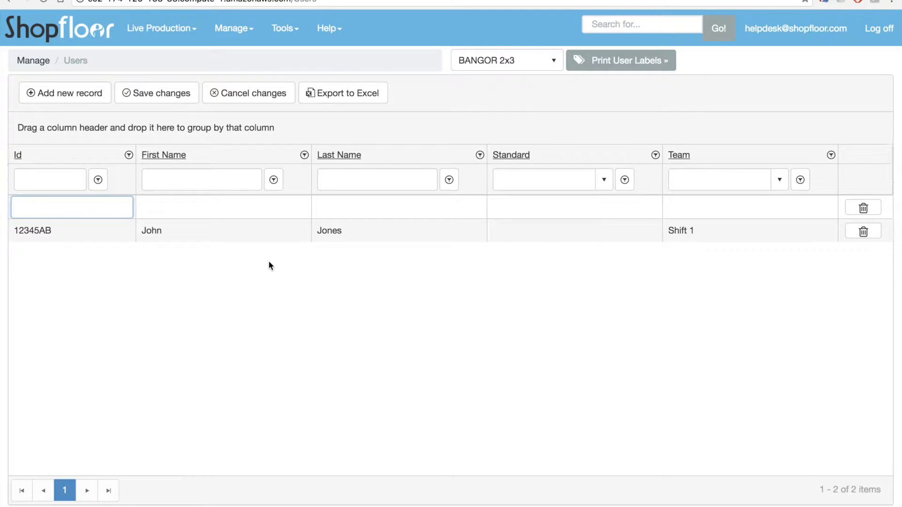
text(134)
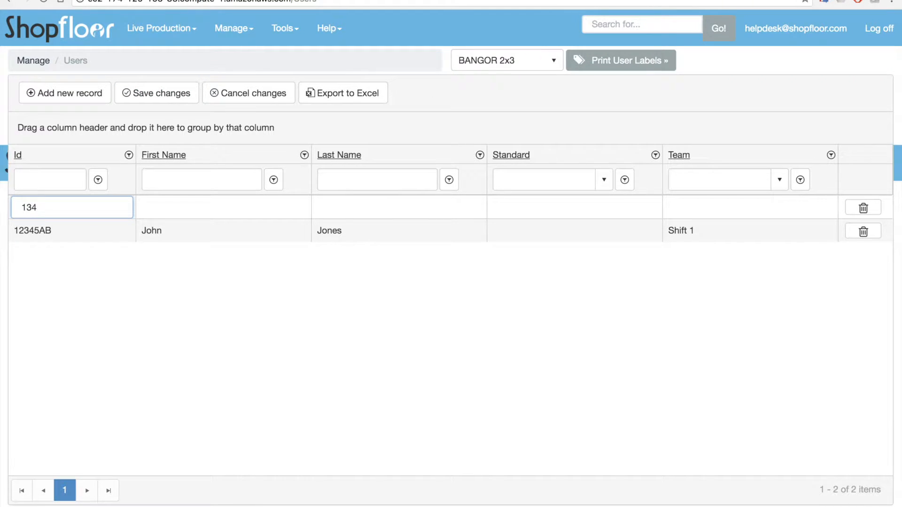
text(67CD)
key(Tab)
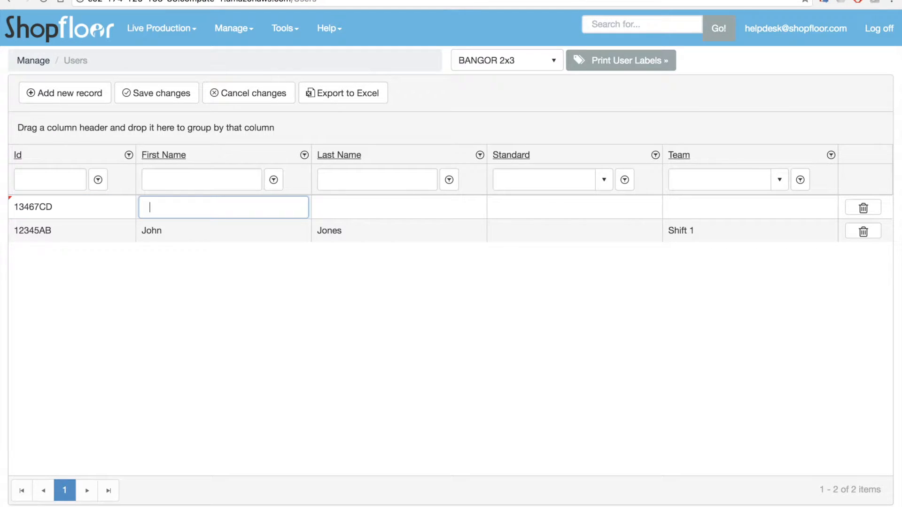
text(Marie)
key(Tab)
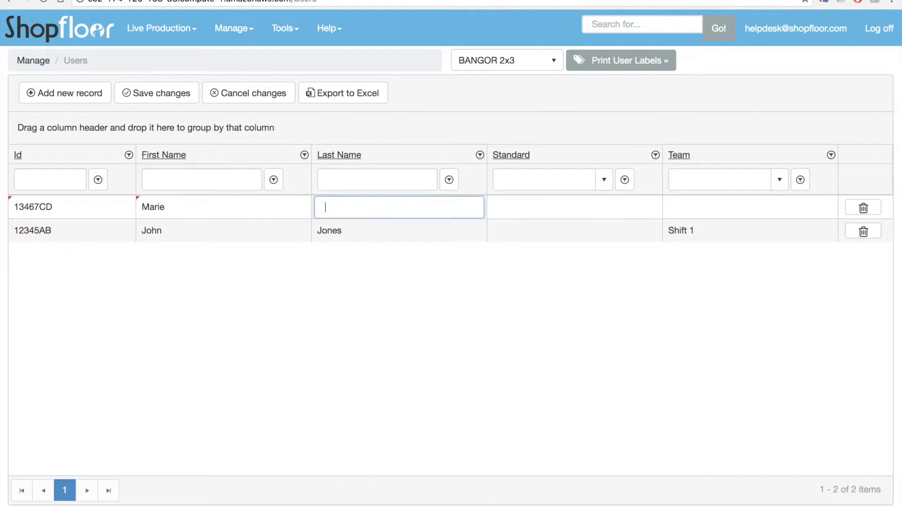
text(Lopez)
- Leave the second user's Standard empty, assign the user to Team number 1 and save the record
key(Tab)
key(Tab)
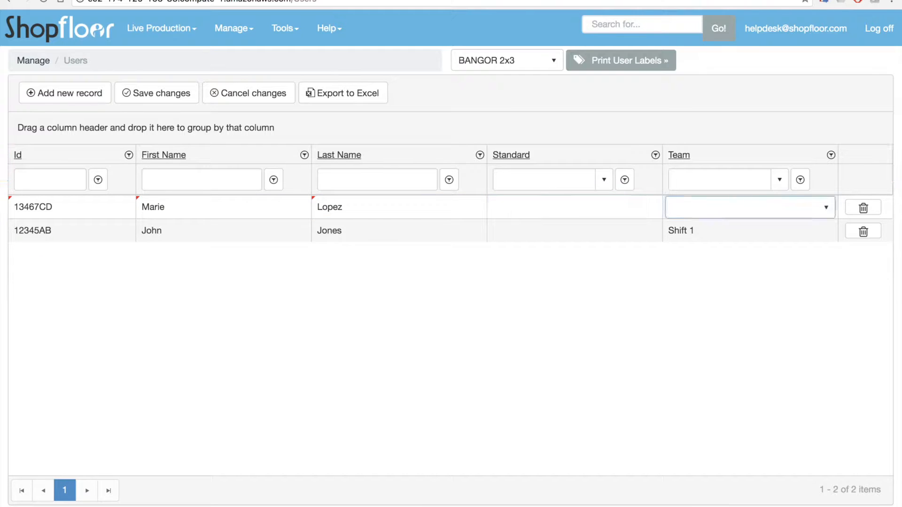
click(707, 219)
click(703, 297)
click(151, 93)
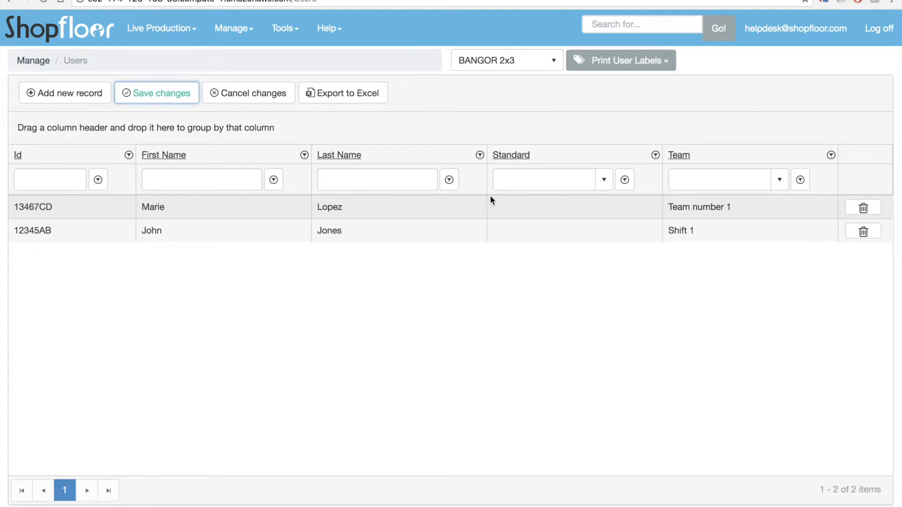
- Delete the record of the user in Team number 1 and discard that change without saving
click(863, 208)
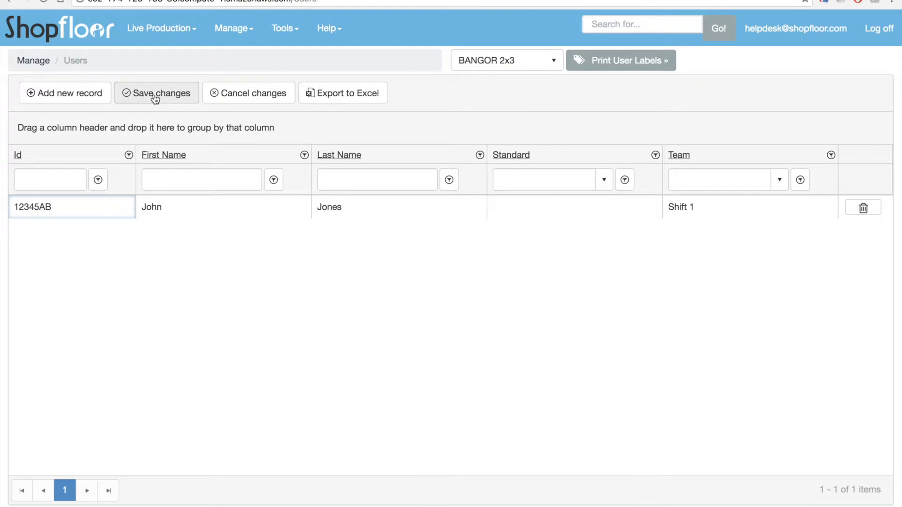
click(247, 96)
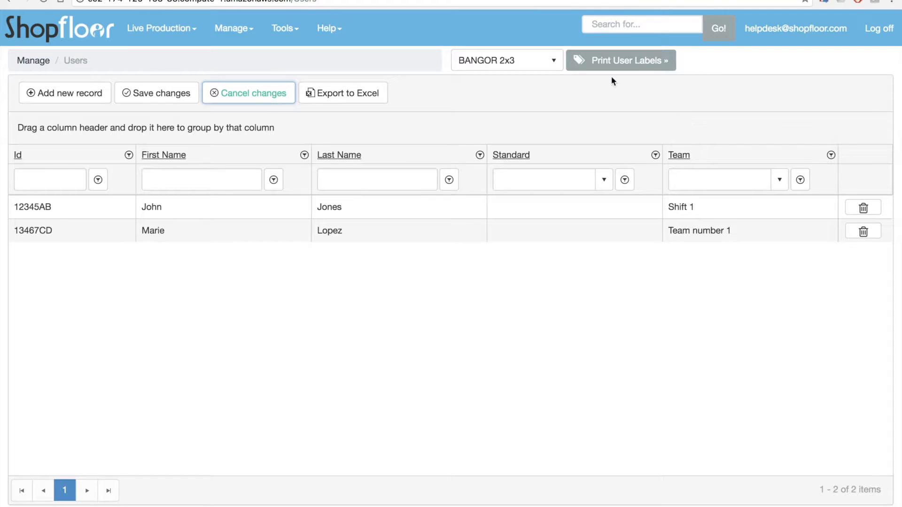
- Open the user labels report, select both users and generate a preview of their labels
click(618, 60)
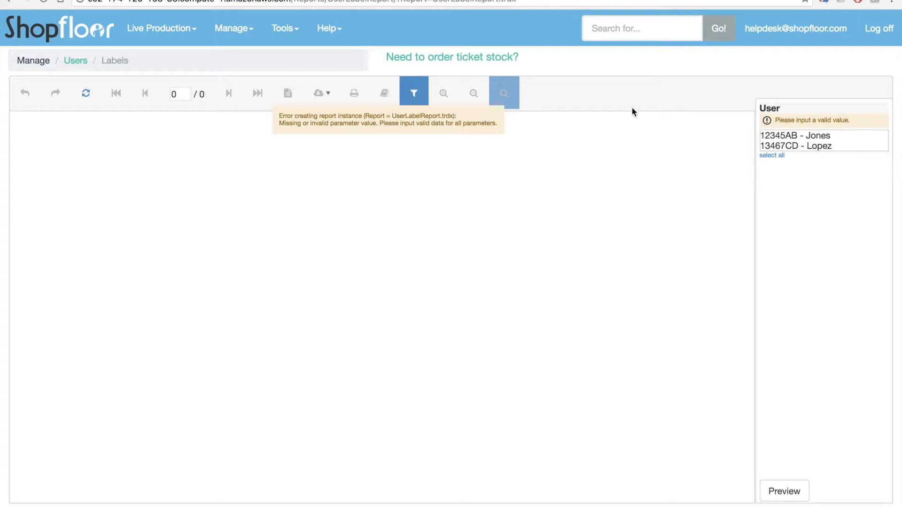
drag(829, 136, 824, 137)
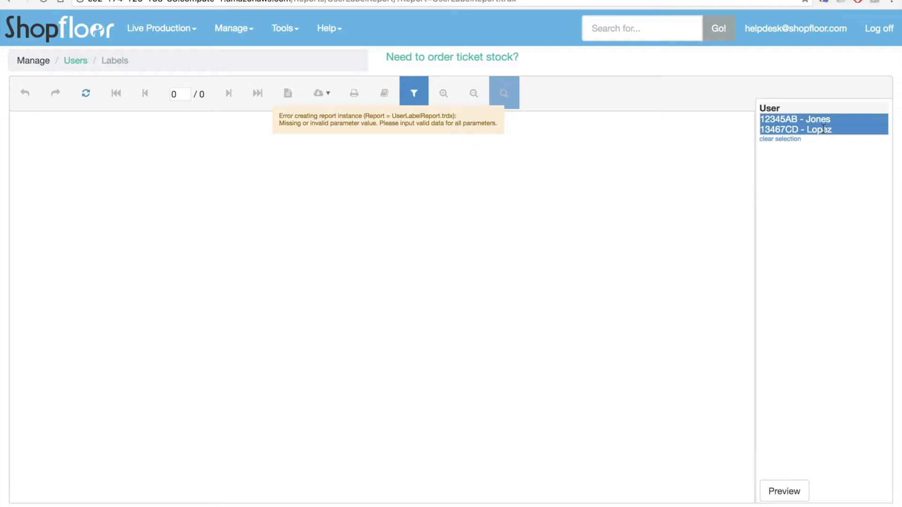
click(788, 490)
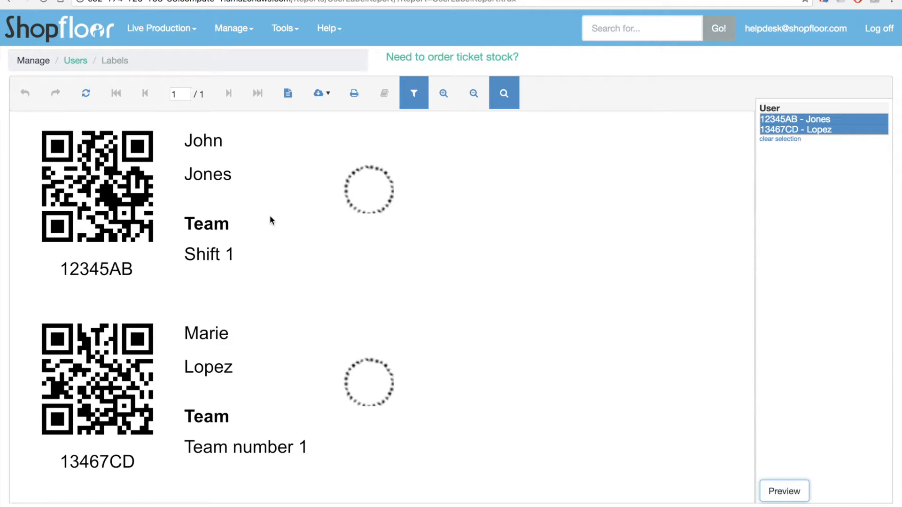
- Open the Offstandards list and add a record with Id 1 and the name Machine Down
click(225, 29)
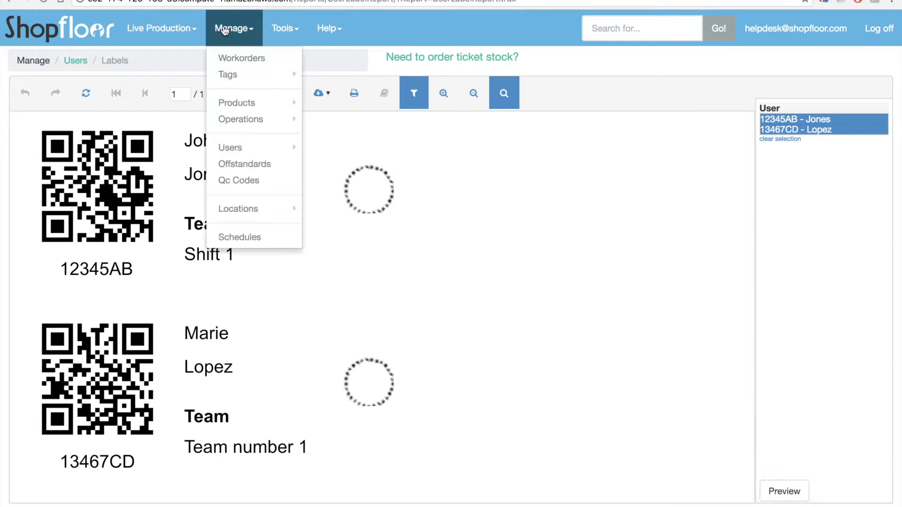
mouse_move(241, 151)
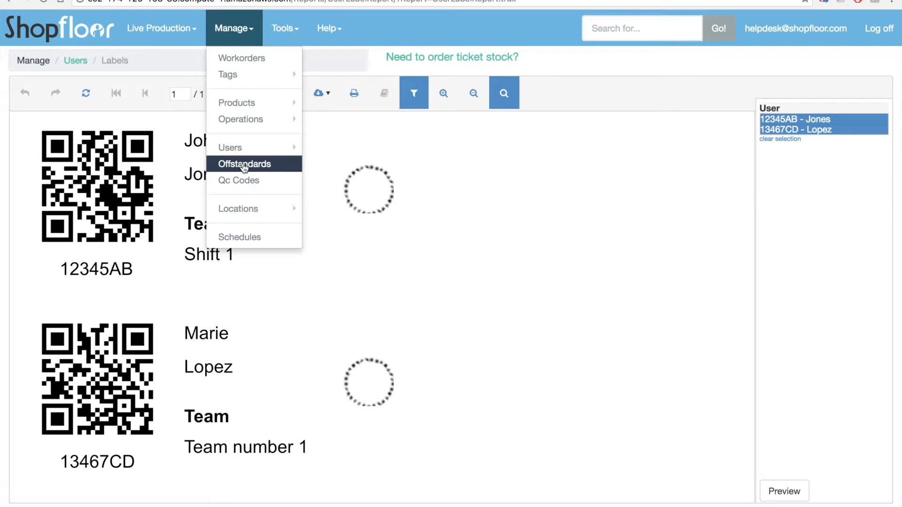
click(242, 165)
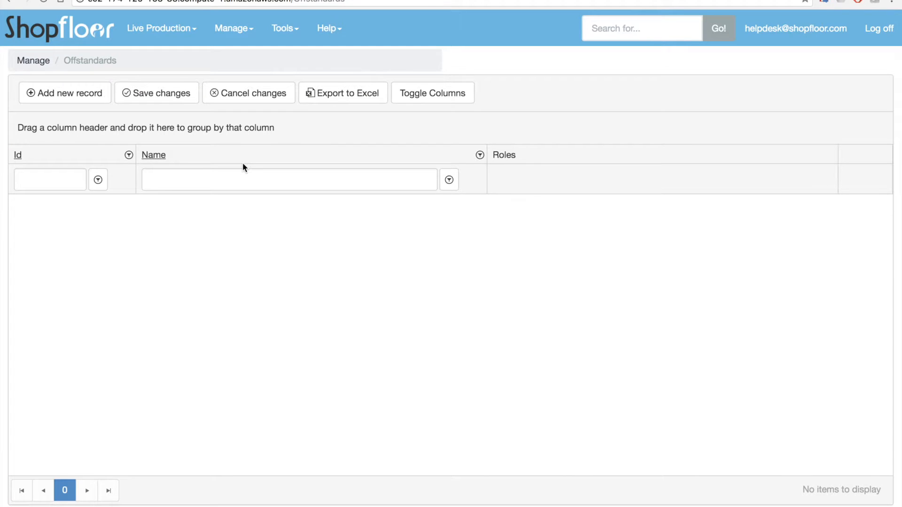
click(104, 98)
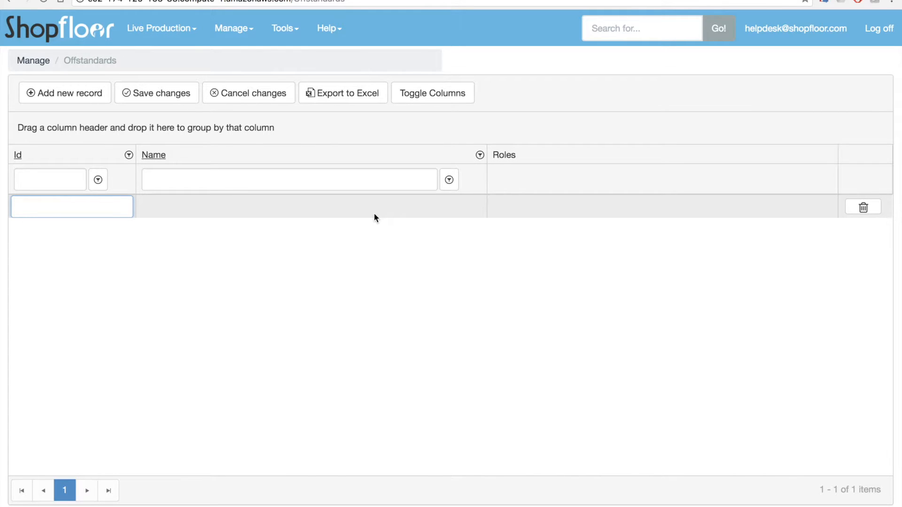
text(1)
key(Tab)
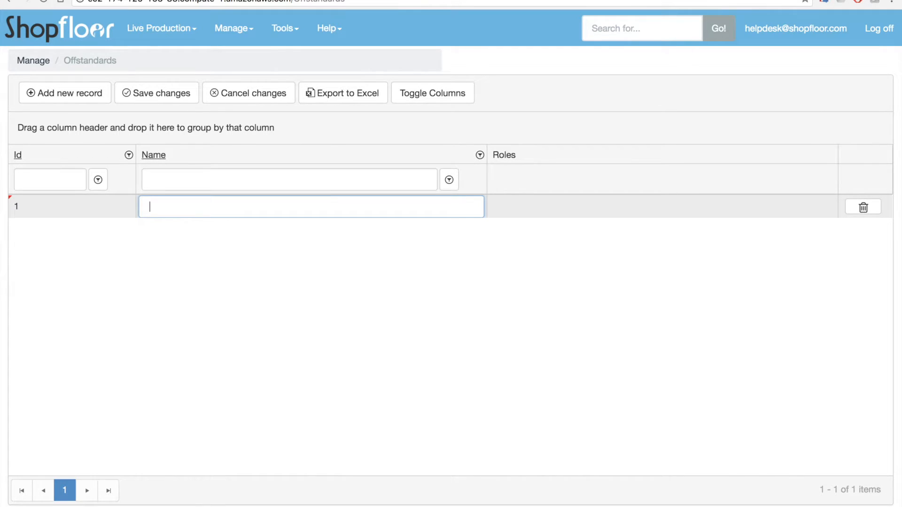
text(Machine Down)
key(Tab)
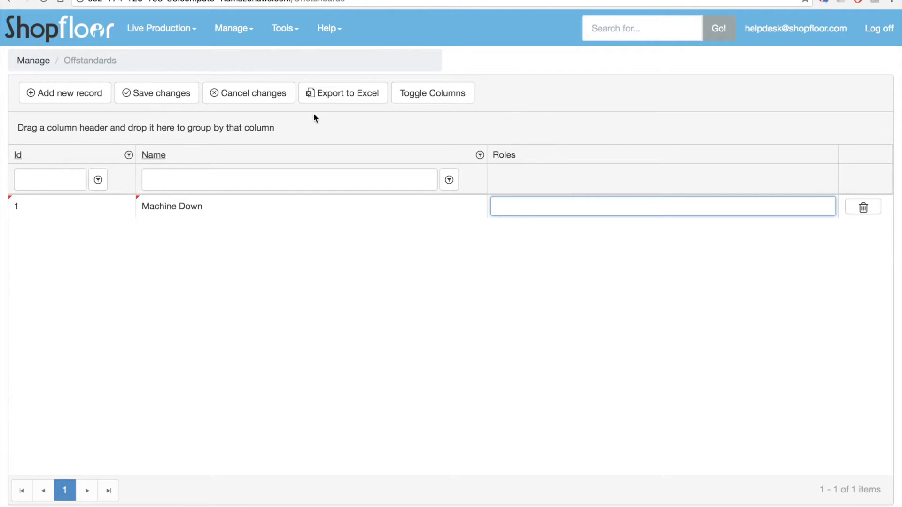
- Show the additional offstandard columns, then turn Production off and Approval on for Machine Down
click(442, 99)
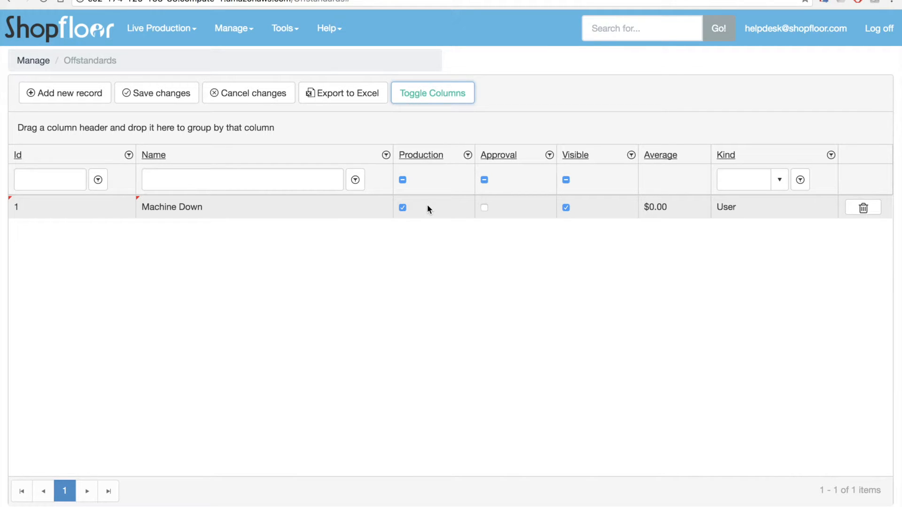
click(403, 208)
click(519, 210)
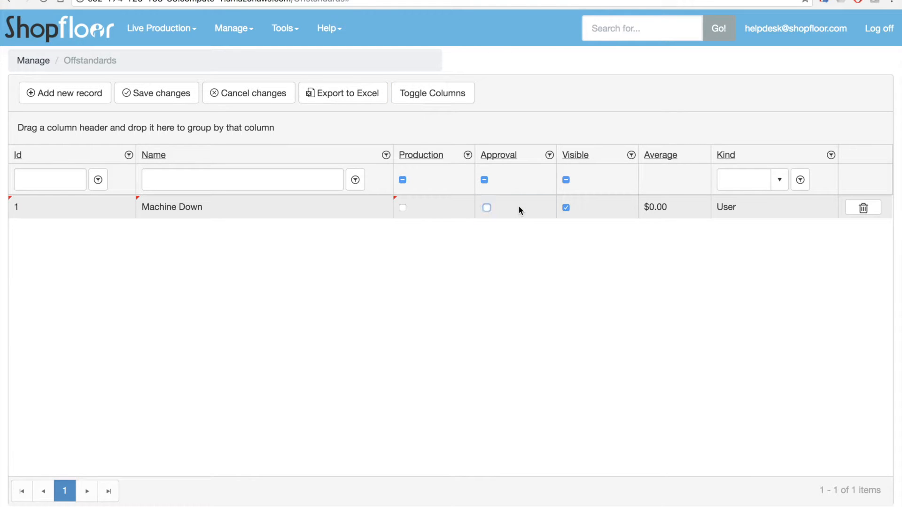
click(487, 208)
- Set Machine Down's Average to 10.00 and its Kind to Location, and save the record
click(677, 207)
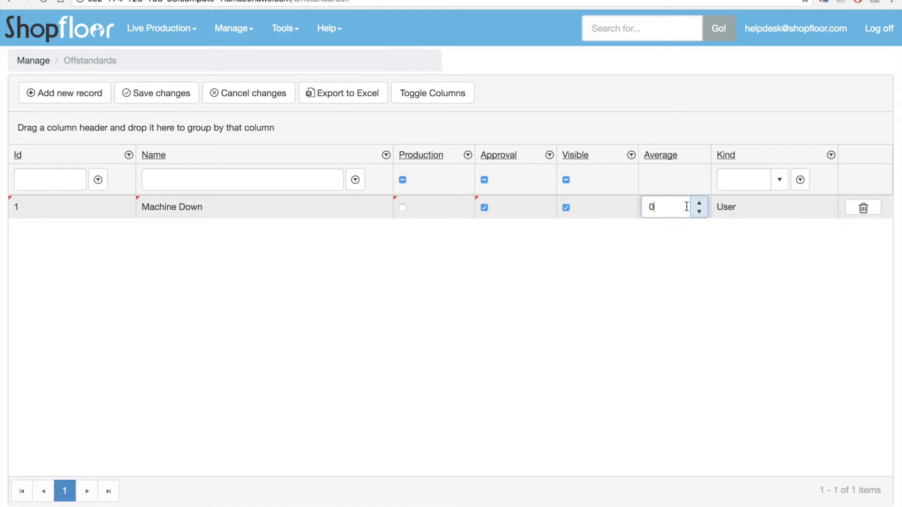
key(BackSpace)
text(10.00)
key(Tab)
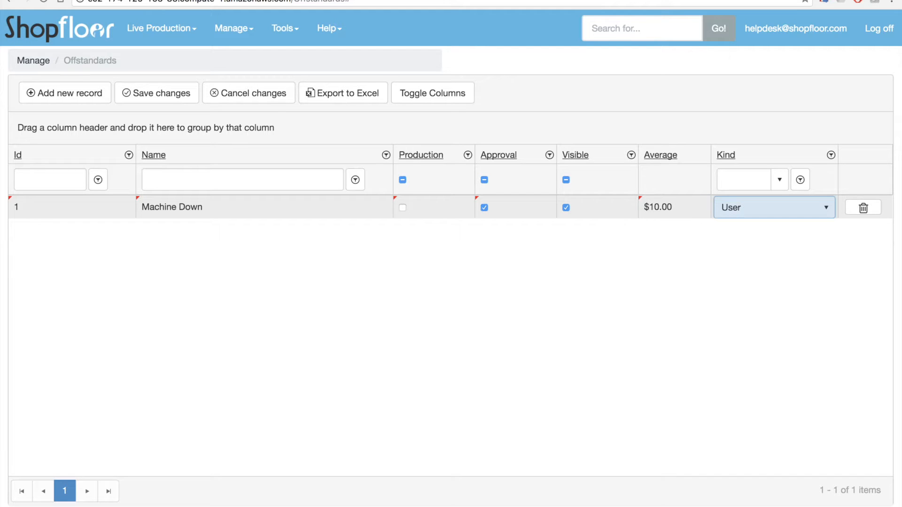
click(780, 210)
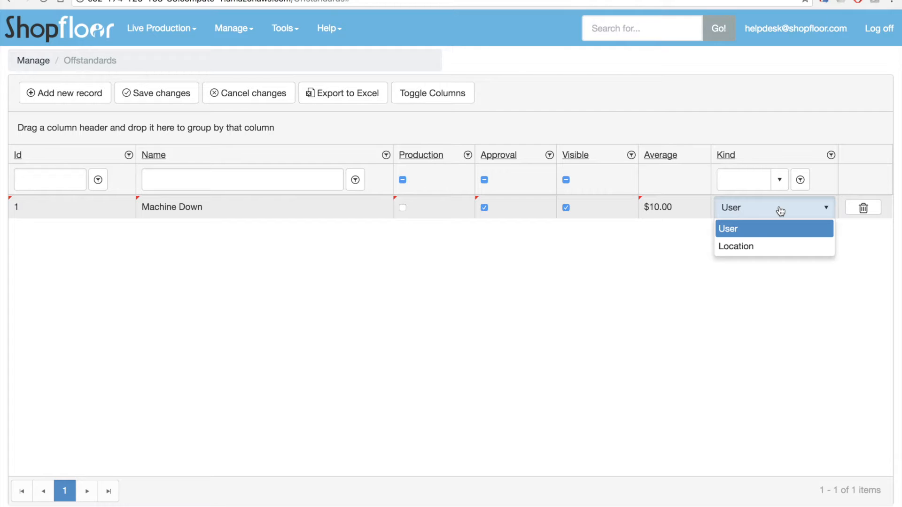
click(761, 246)
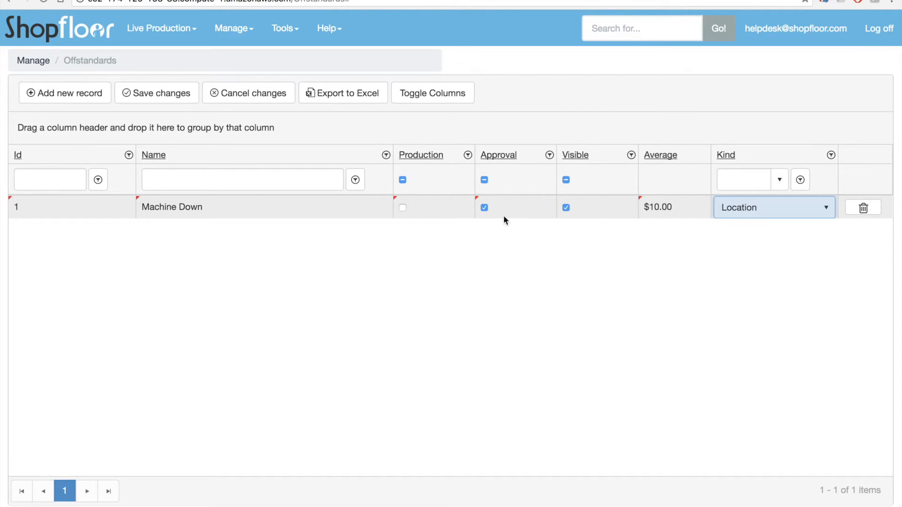
click(152, 95)
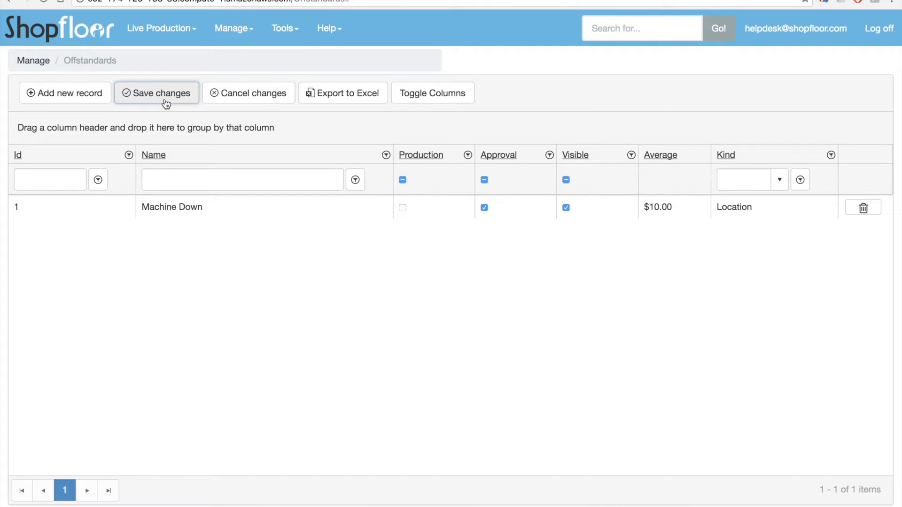
- Add an offstandard with Id 2 named Training, leaving Production on and turning Approval on
click(42, 98)
text(2)
key(Tab)
text(Training)
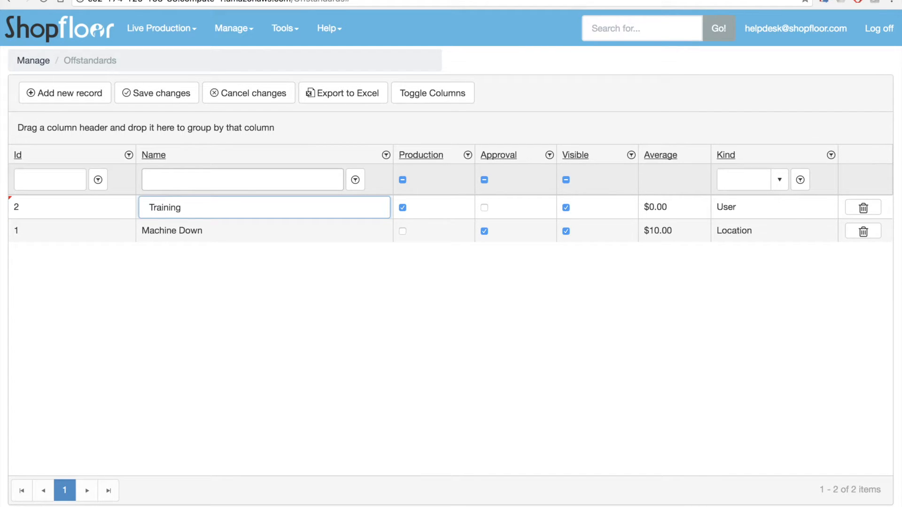
click(412, 214)
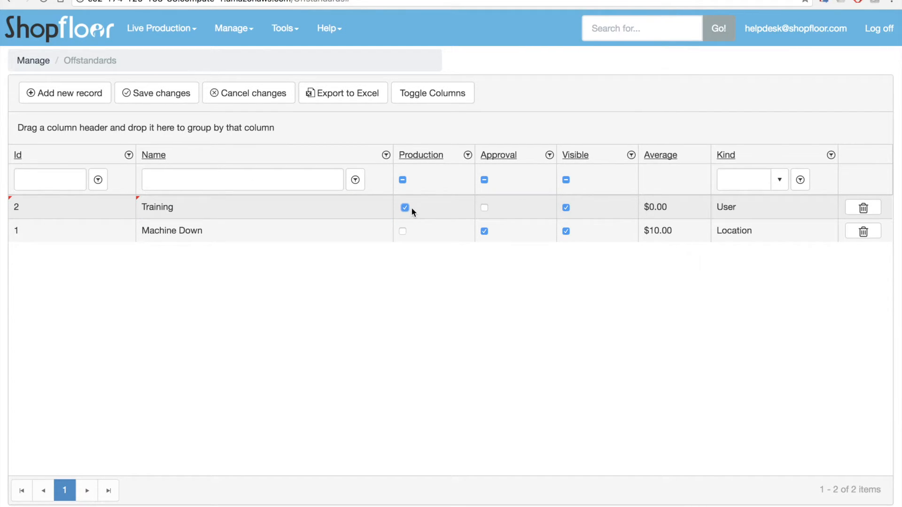
click(488, 208)
click(487, 207)
- Set Training's Average to 12, keep its Kind as User and save the record
click(673, 210)
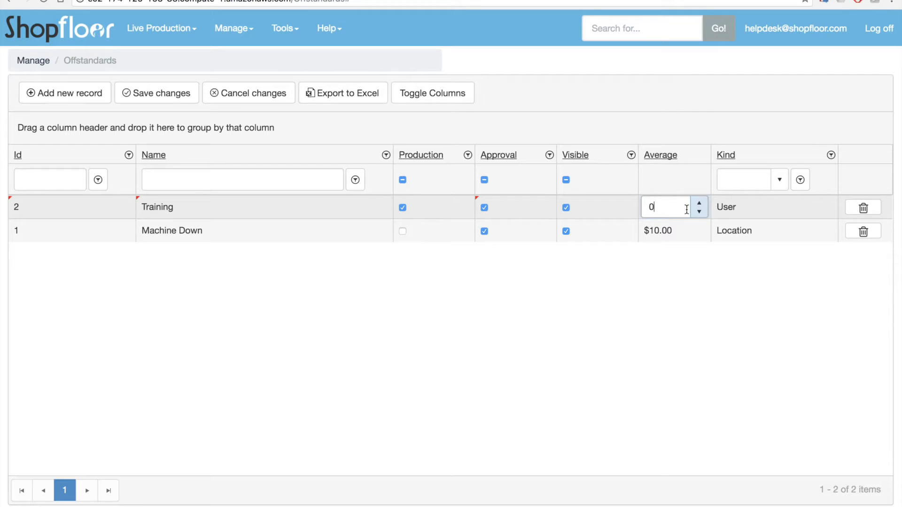
click(670, 204)
text(12.)
key(Tab)
click(789, 209)
click(790, 209)
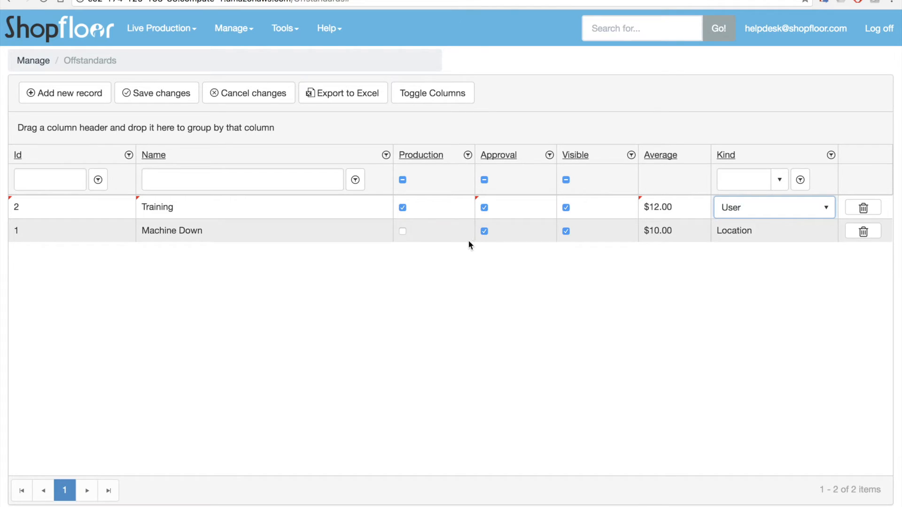
click(167, 94)
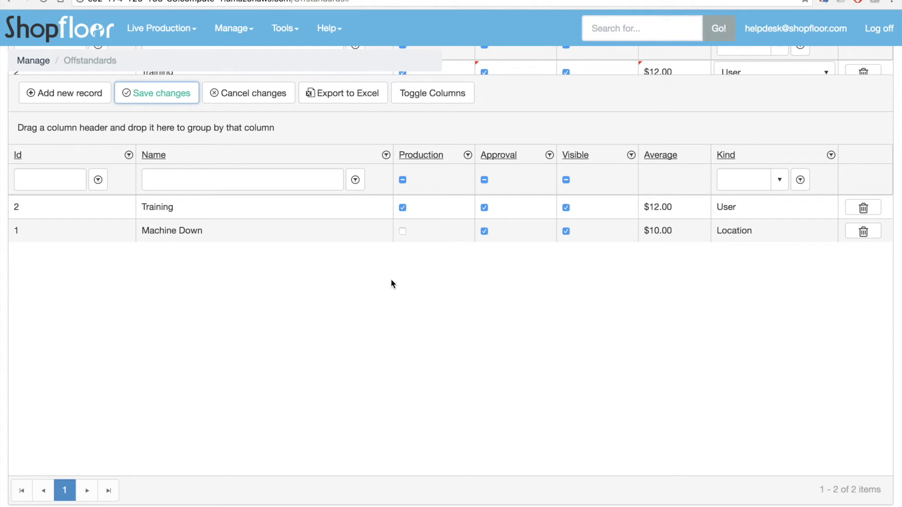
- Open the Qc Codes list and add a record with Id 1, name SKIP STITCH and short name SS
click(227, 37)
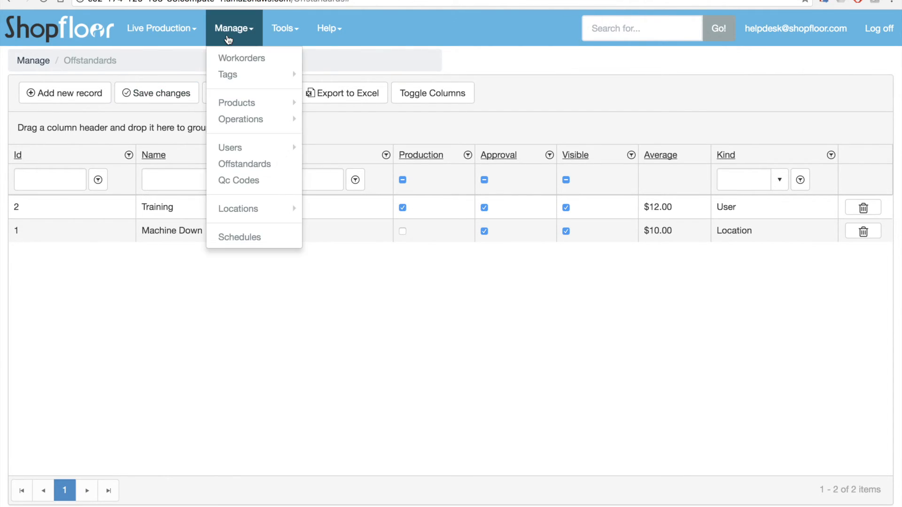
click(240, 180)
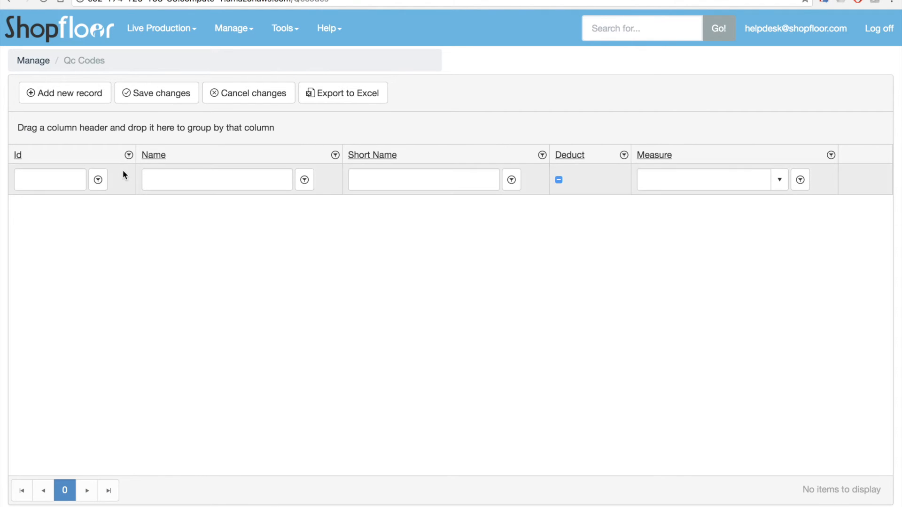
click(70, 94)
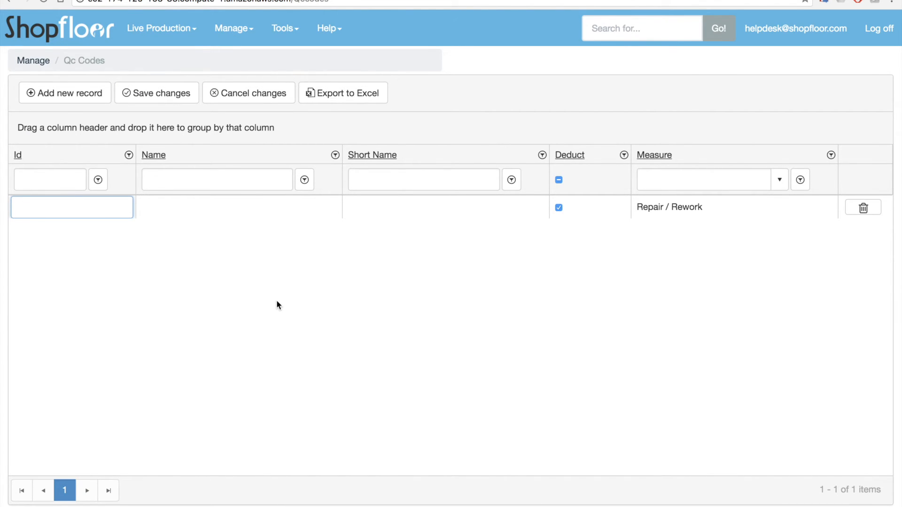
text(1)
key(Tab)
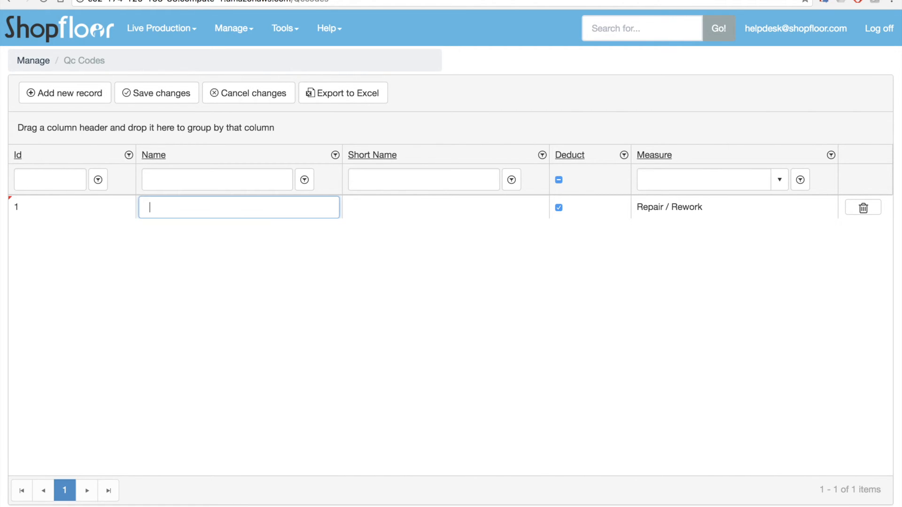
text(SKIP STITCH)
key(Tab)
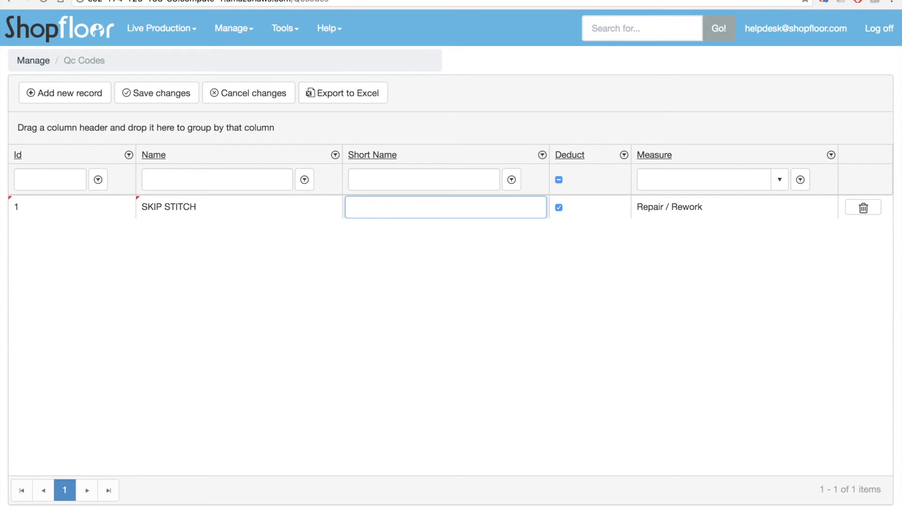
text(SS)
key(Tab)
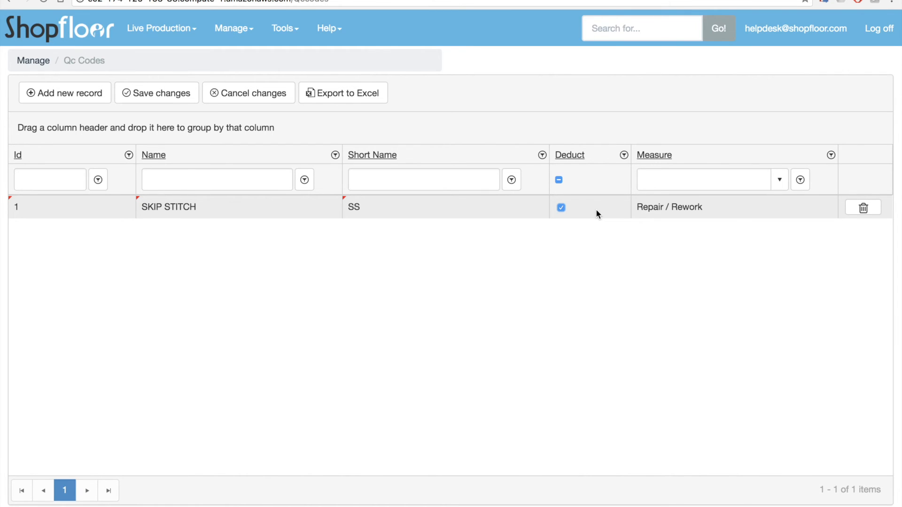
- Review the Measure options for SKIP STITCH, keep Repair / Rework and save the record
click(740, 215)
click(825, 214)
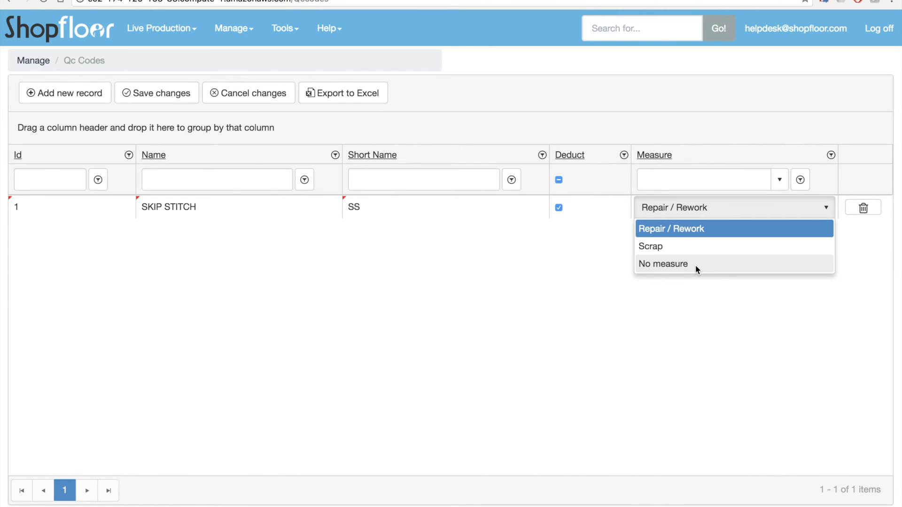
click(687, 307)
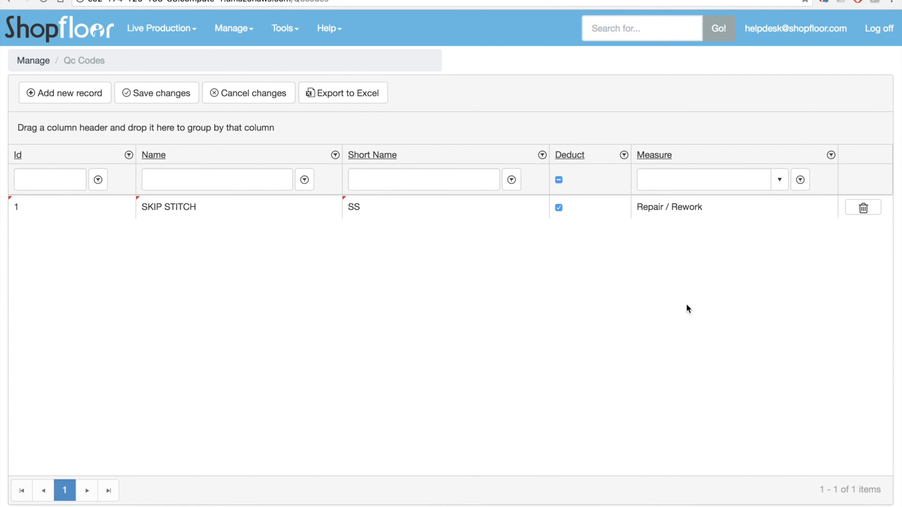
click(160, 101)
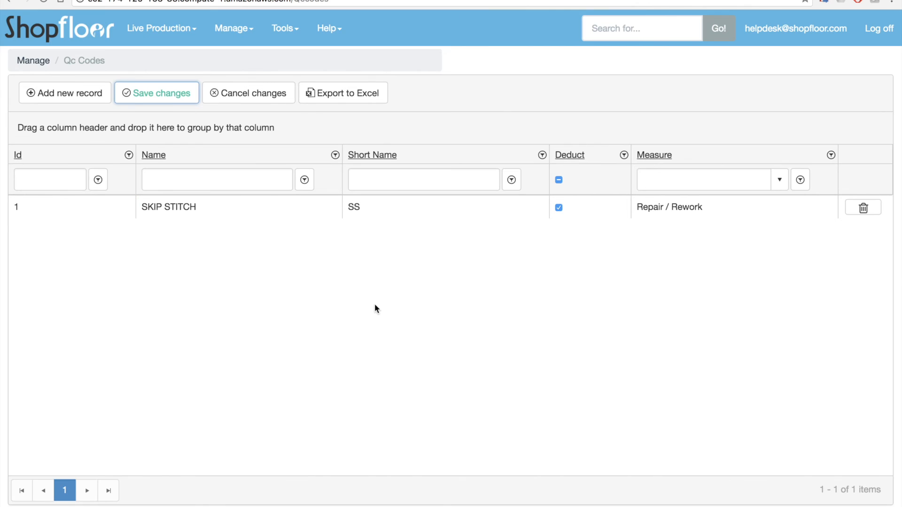
- Add a QC code with Id 2, name TEAR IN FABRIC and short name TEAR, with Deduct turned off
click(77, 93)
text(2)
key(Tab)
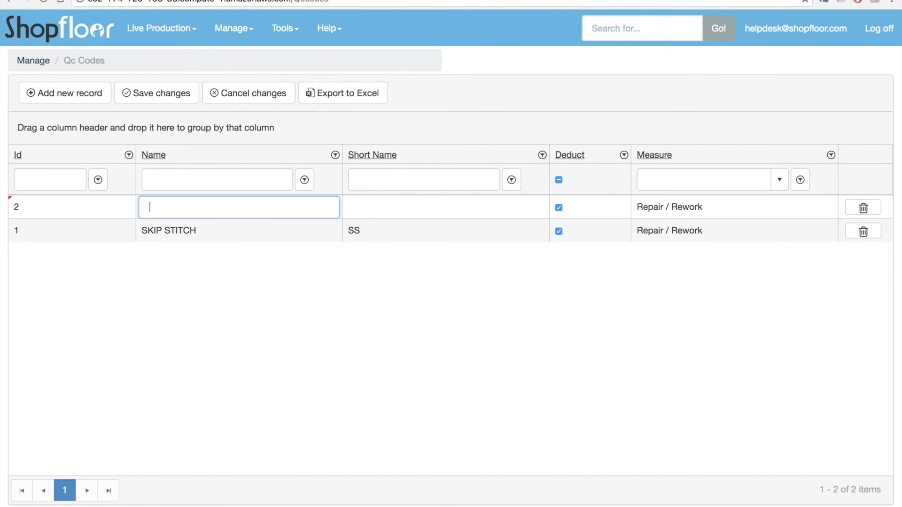
text(TEAR IN FABRIC)
key(Tab)
text(TEAR)
key(Tab)
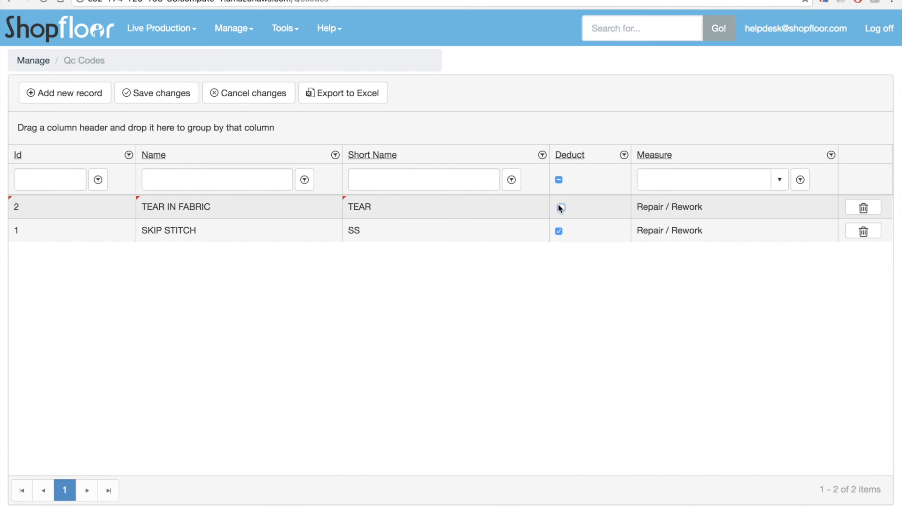
- Set the Measure of TEAR IN FABRIC to Scrap and save the record
click(689, 212)
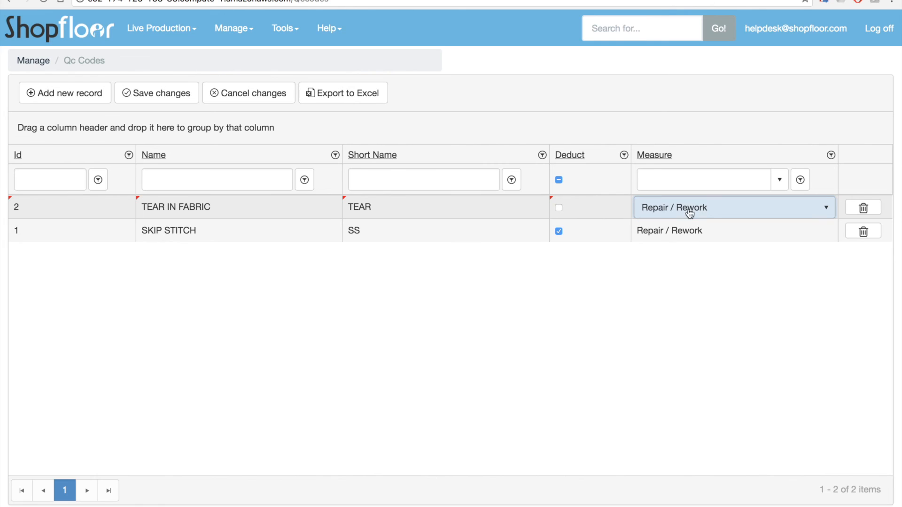
click(697, 212)
click(667, 245)
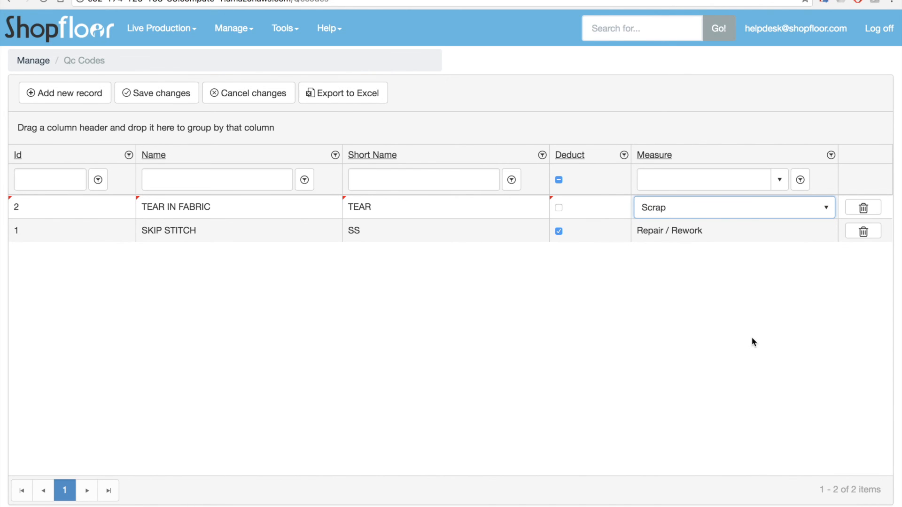
click(180, 97)
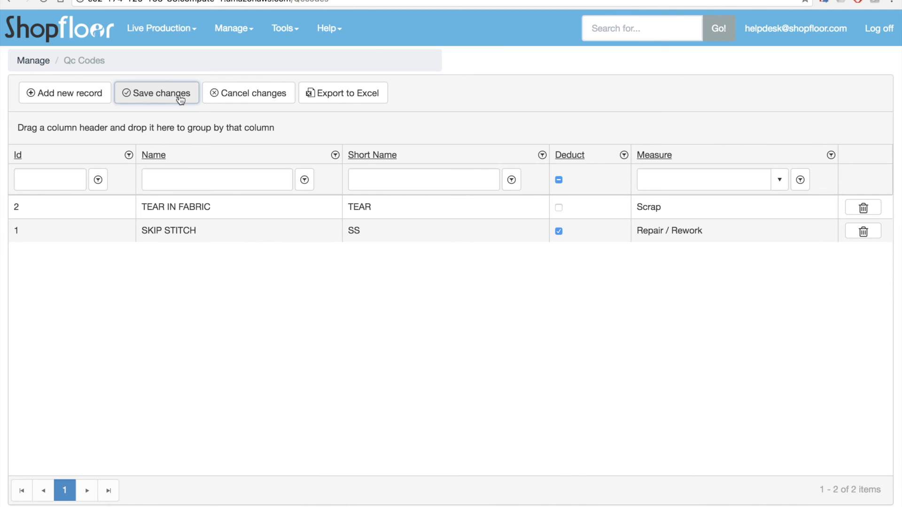